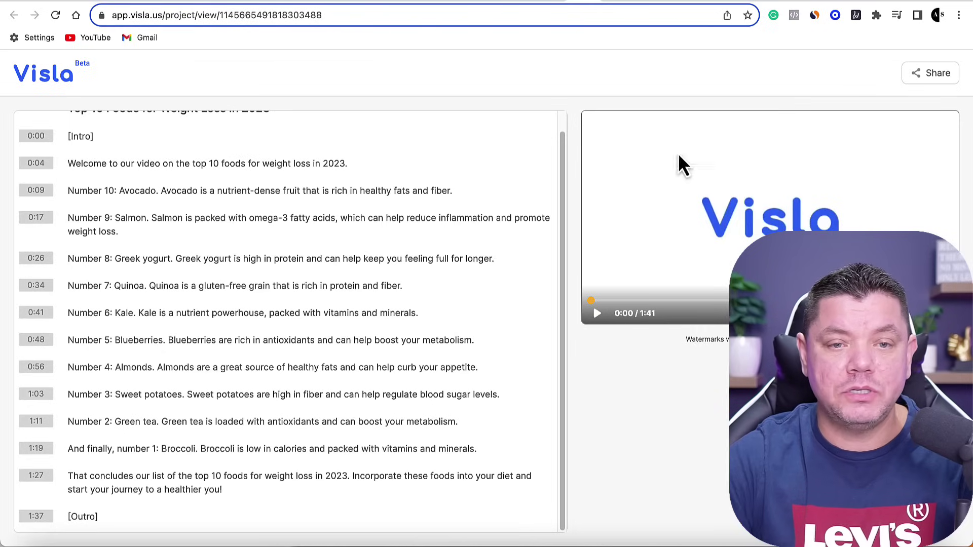
left_click(549, 1)
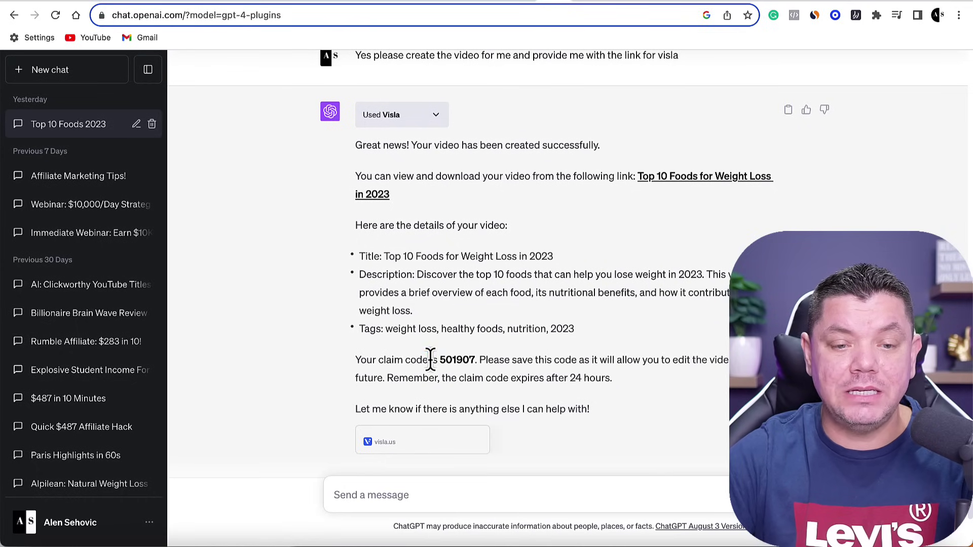
left_click_drag(455, 355, 489, 360)
left_click(532, 361)
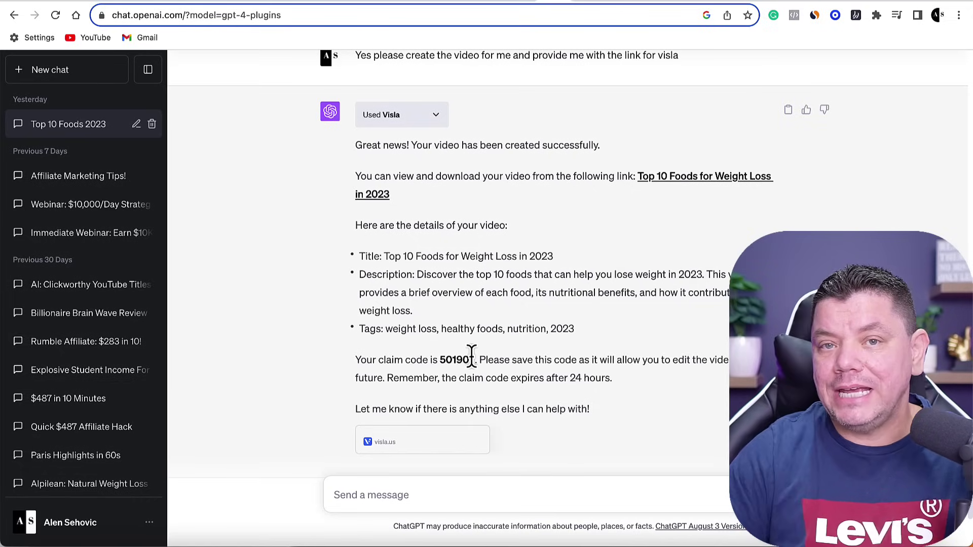
double_click(456, 360)
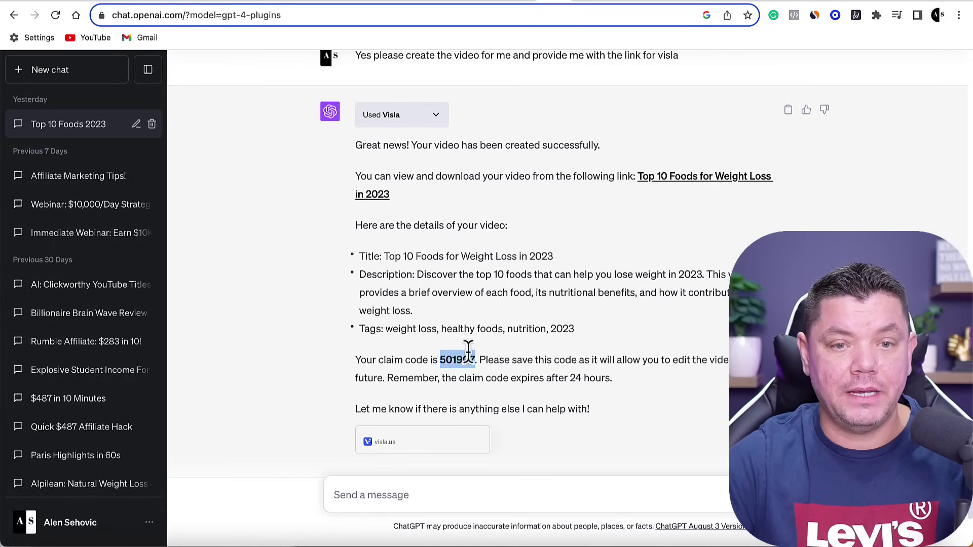
left_click(580, 4)
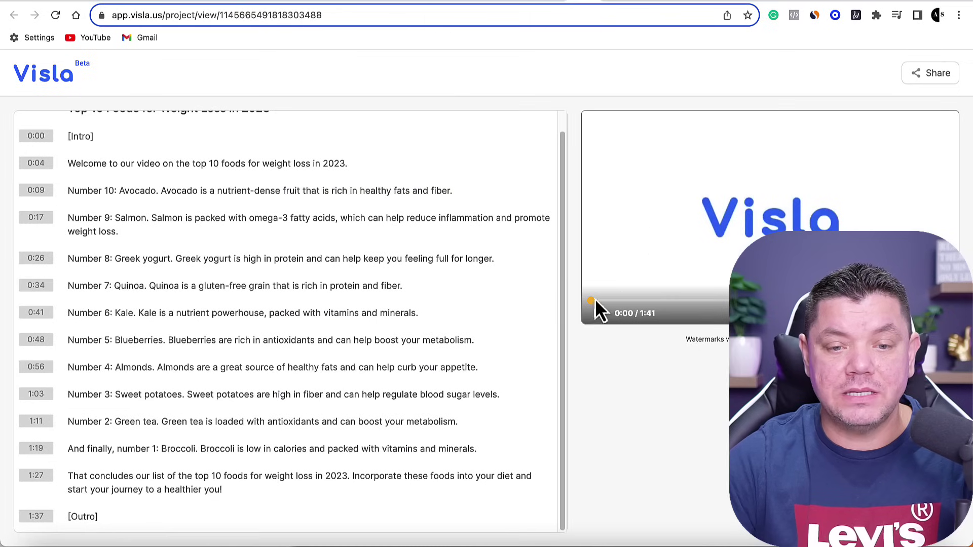
Play the generated Top 10 Foods video full screen, lower the volume, then exit full screen.
left_click(598, 318)
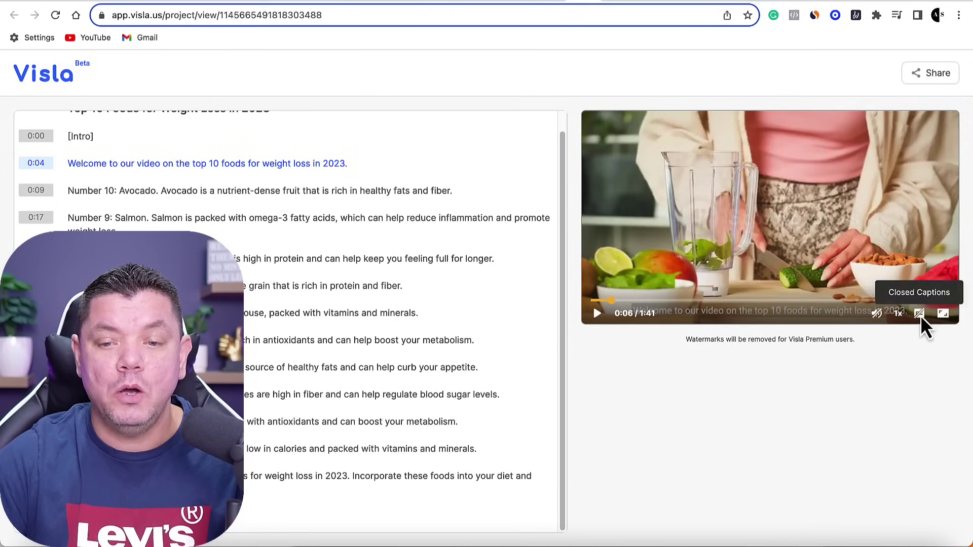
left_click(943, 314)
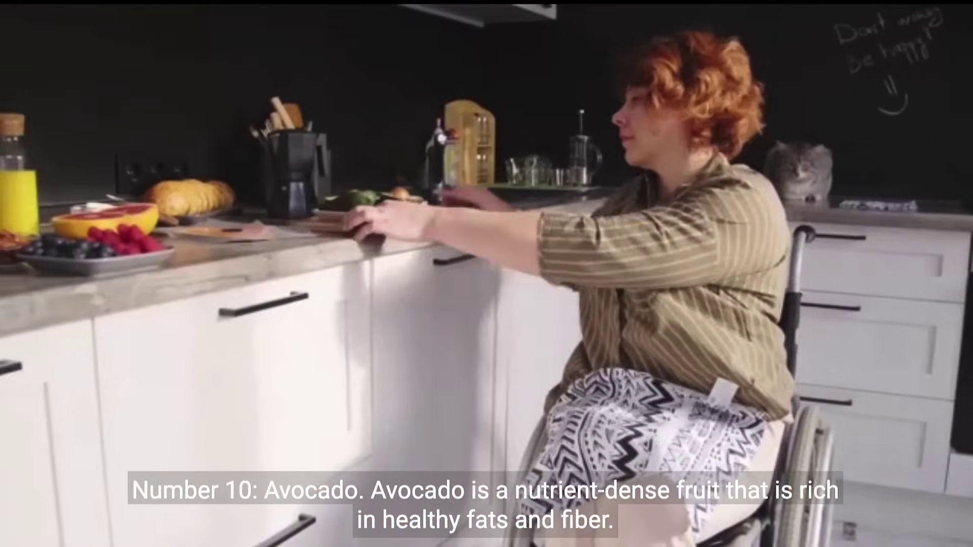
key("XF86AudioLowerVolume")
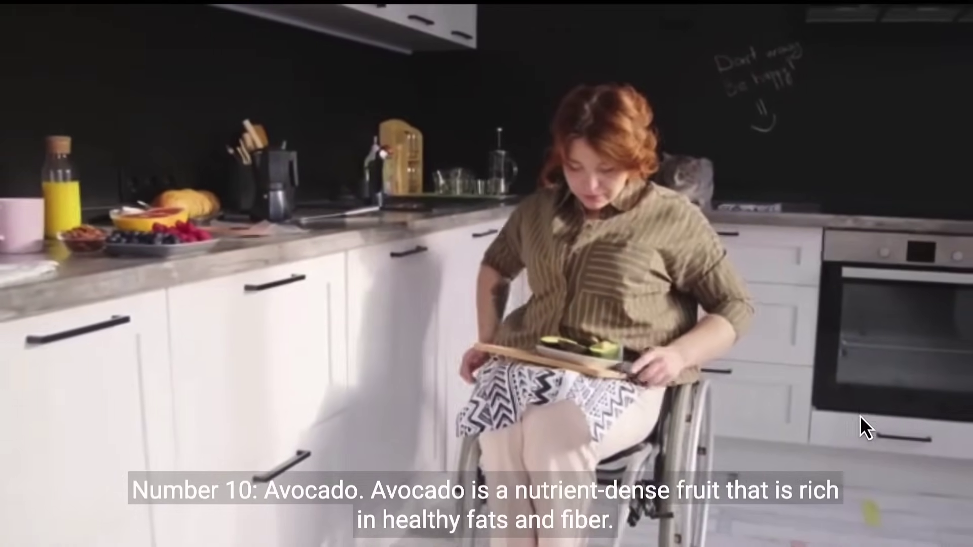
key("Escape")
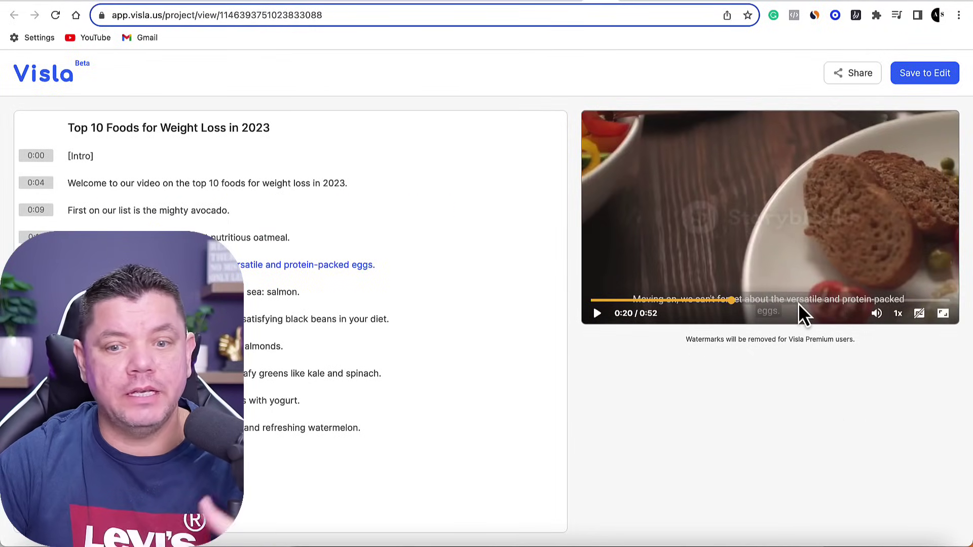
Claim the video for editing by entering the claim code and saving it.
left_click(930, 74)
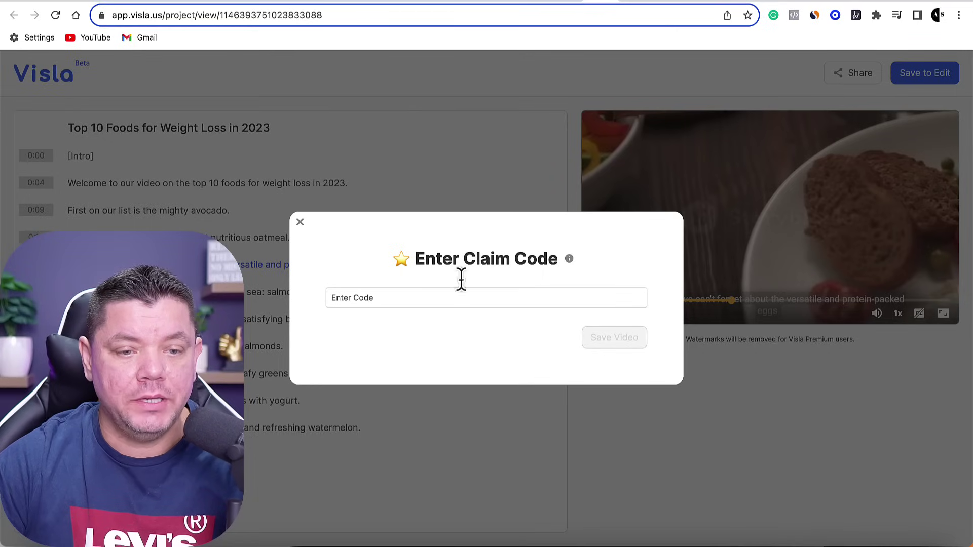
left_click(372, 300)
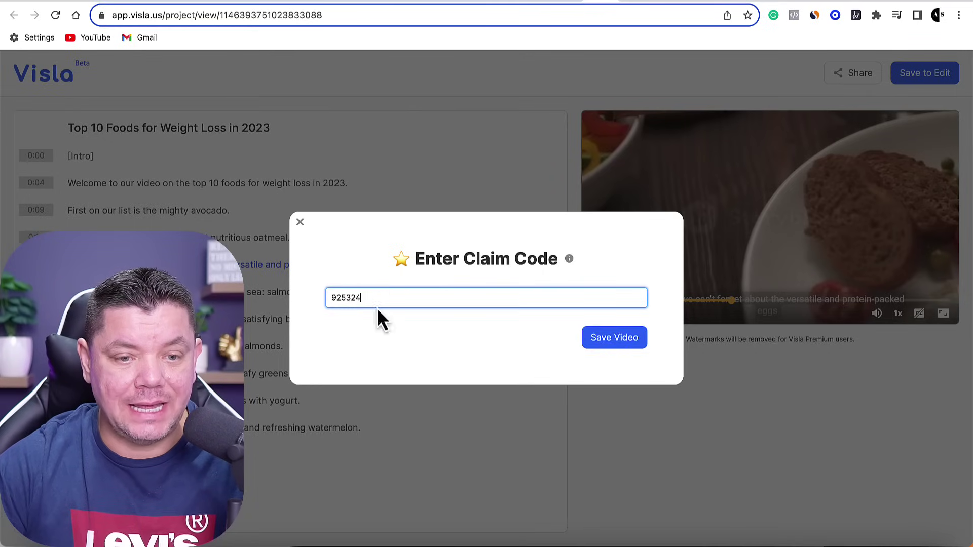
left_click(606, 339)
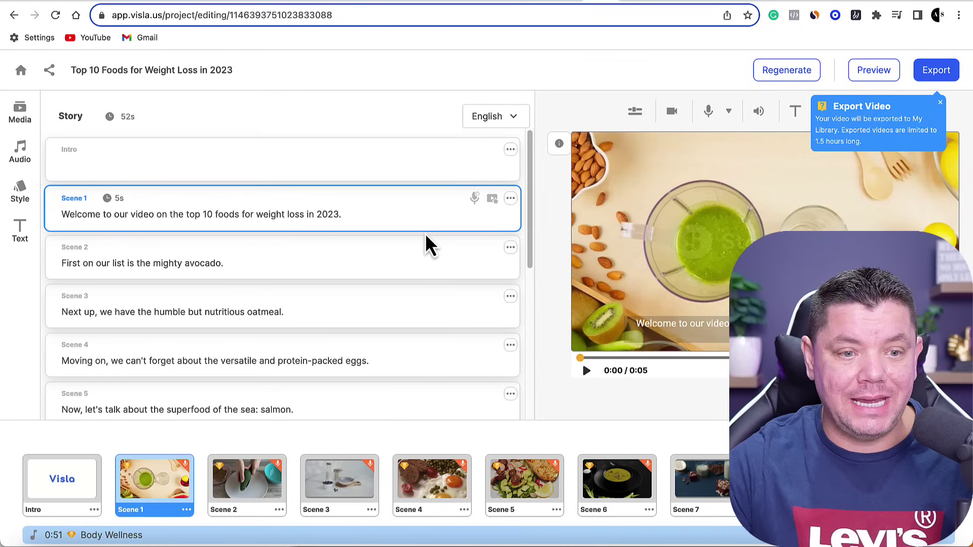
Preview Scenes 2, 3, 4 and 6 from the timeline, dismissing the Export Video tip.
scroll(230, 304, "down", 4)
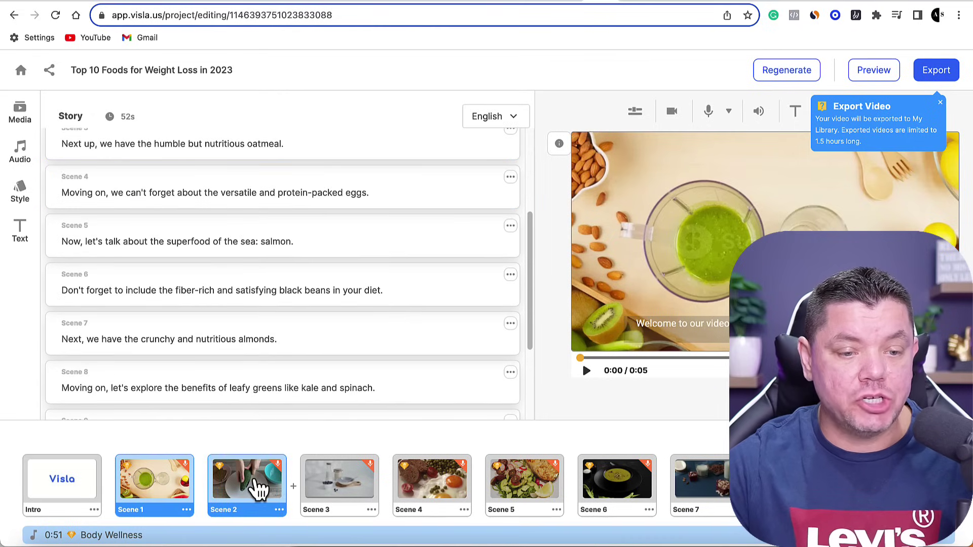
left_click(258, 489)
left_click(338, 484)
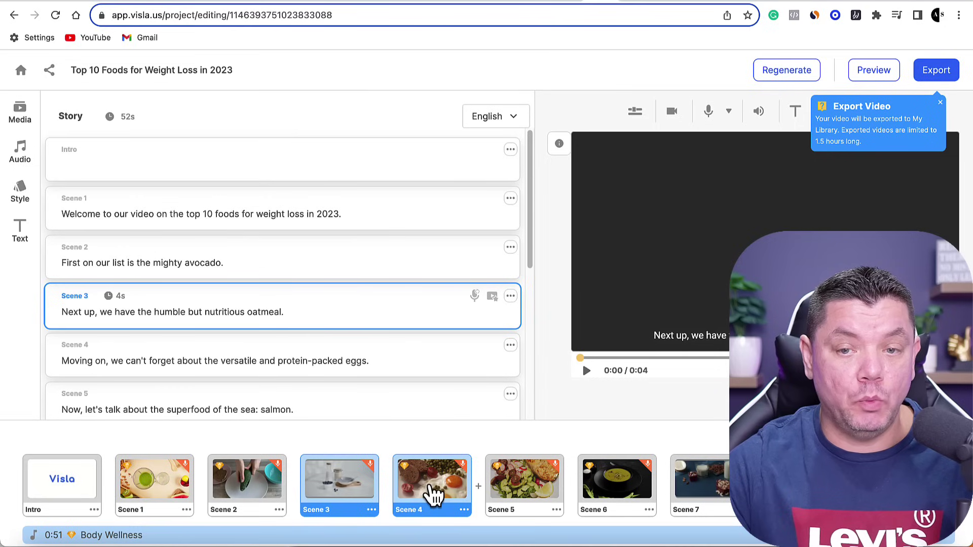
left_click(431, 489)
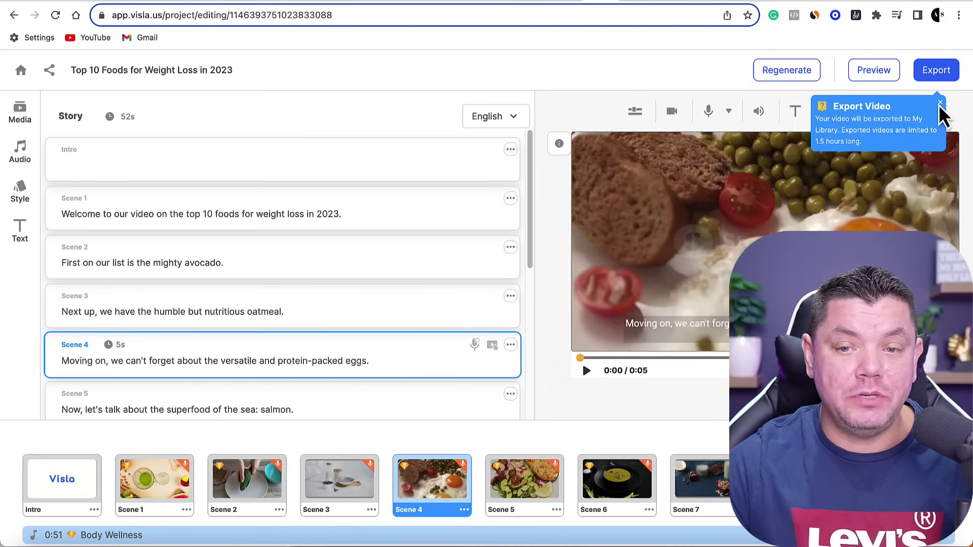
left_click(940, 105)
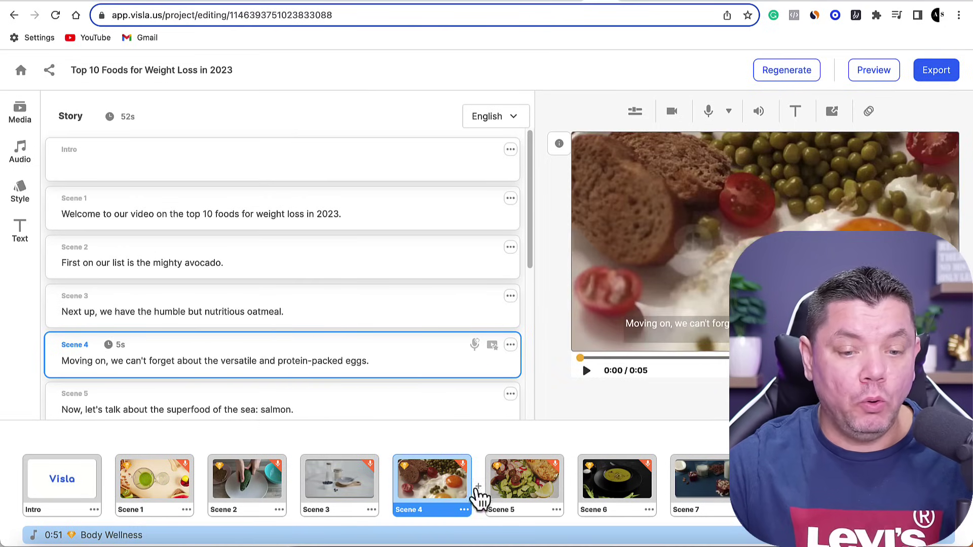
left_click(634, 486)
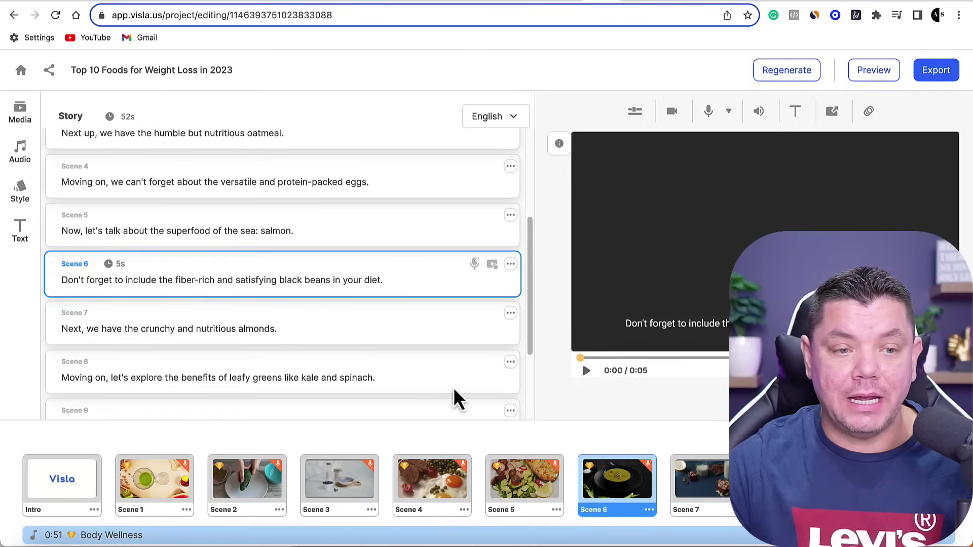
Show the Media stock library, browse its grid, and select Scene 1 for new footage.
left_click(21, 118)
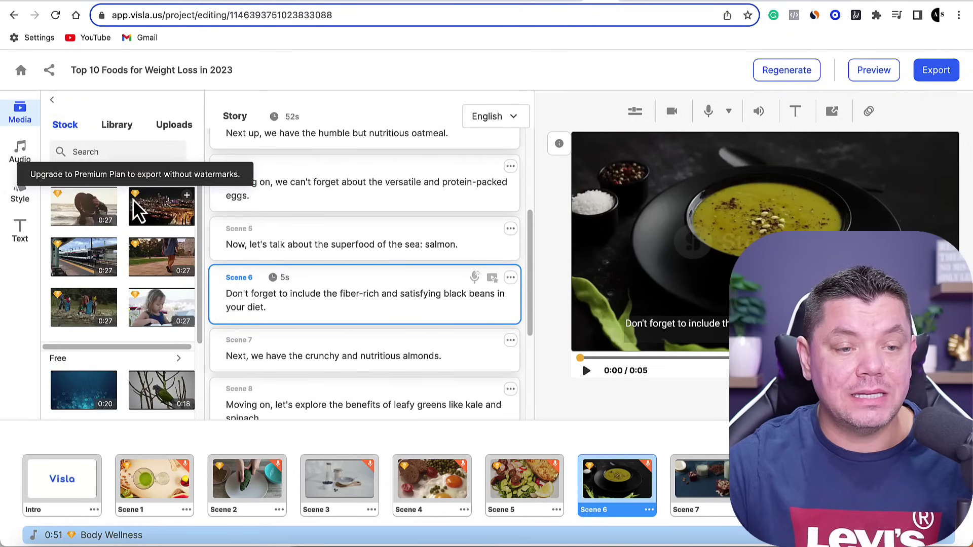
scroll(152, 345, "down", 2)
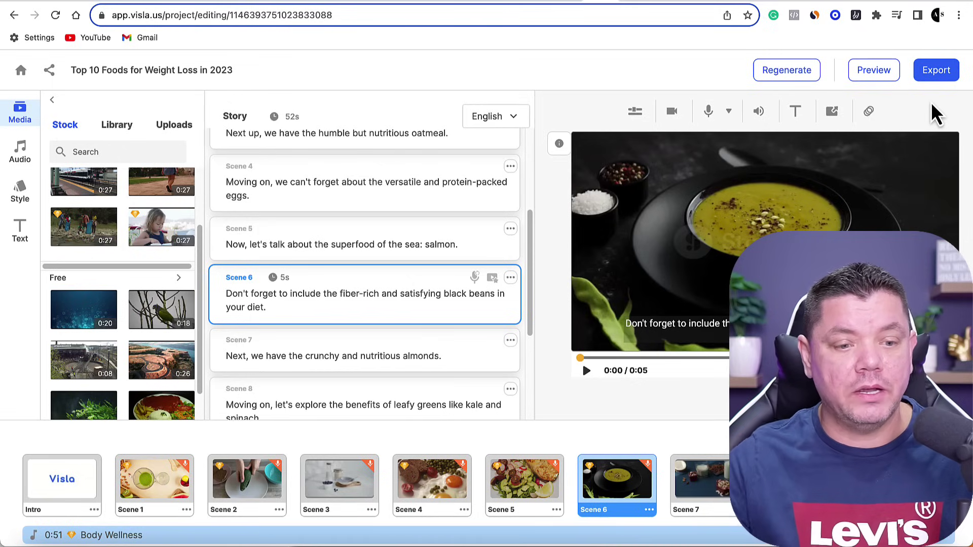
left_click(165, 492)
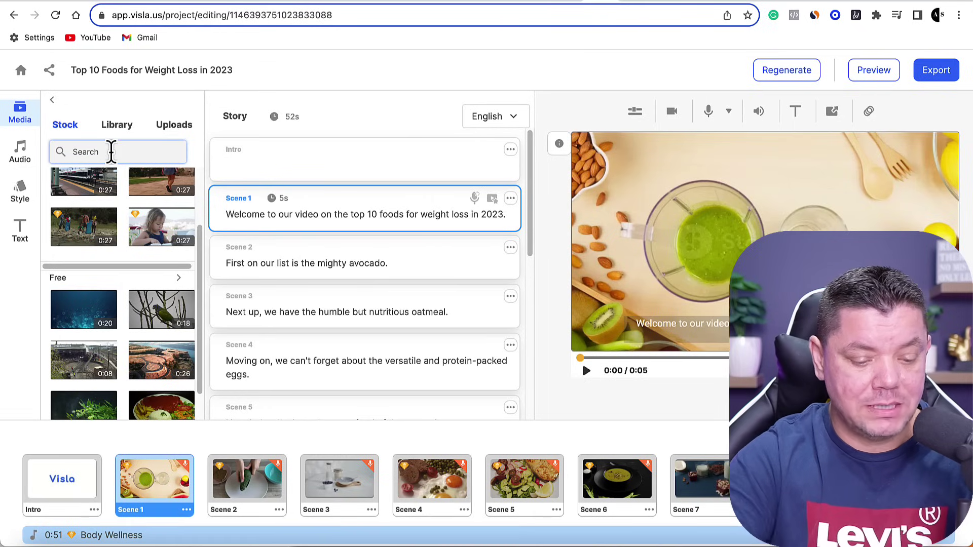
Search stock media for 'weight loss' and browse the Premium and combined results.
type("weight loss")
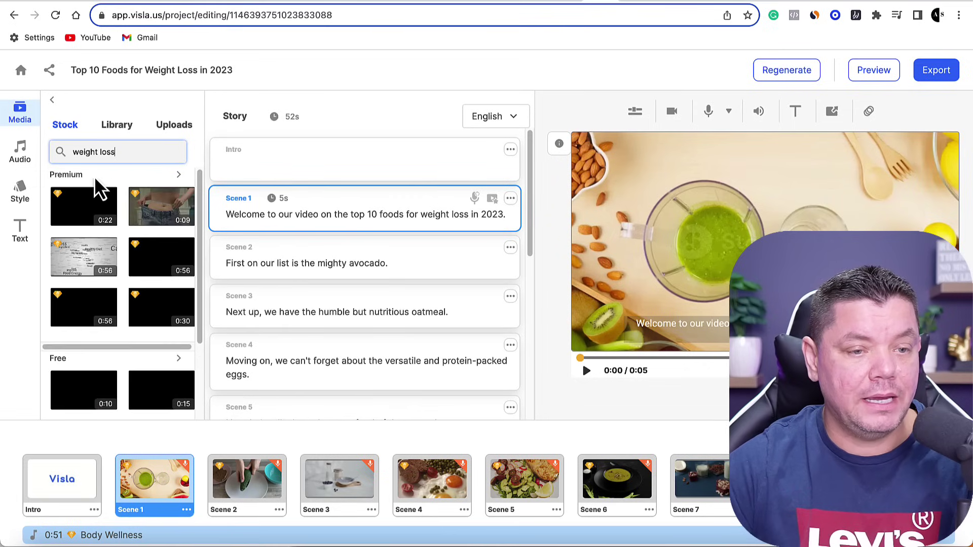
left_click(180, 176)
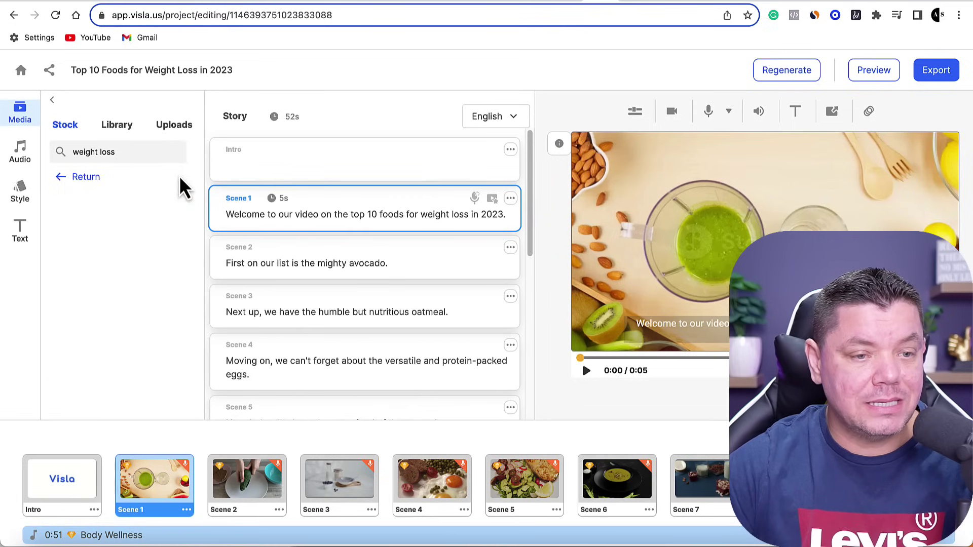
left_click(62, 179)
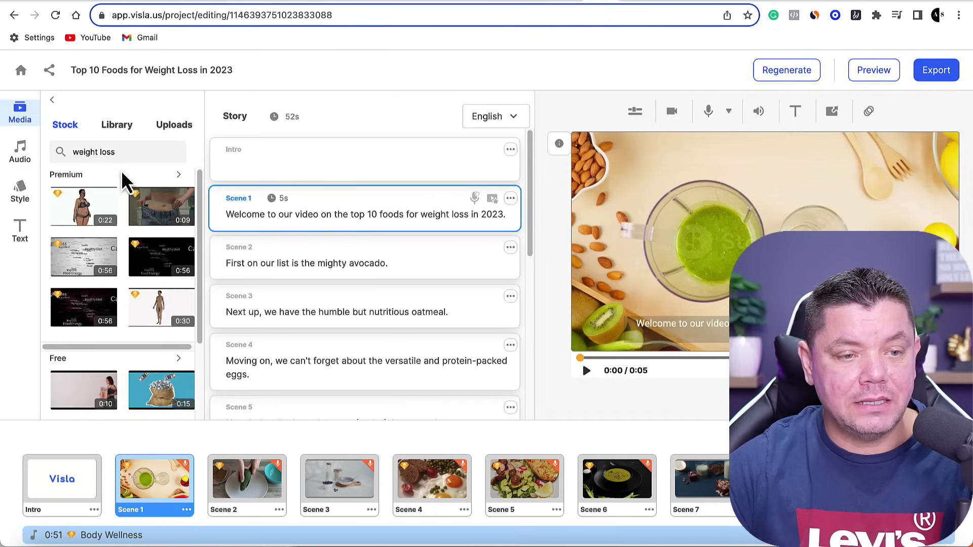
scroll(132, 260, "down", 3)
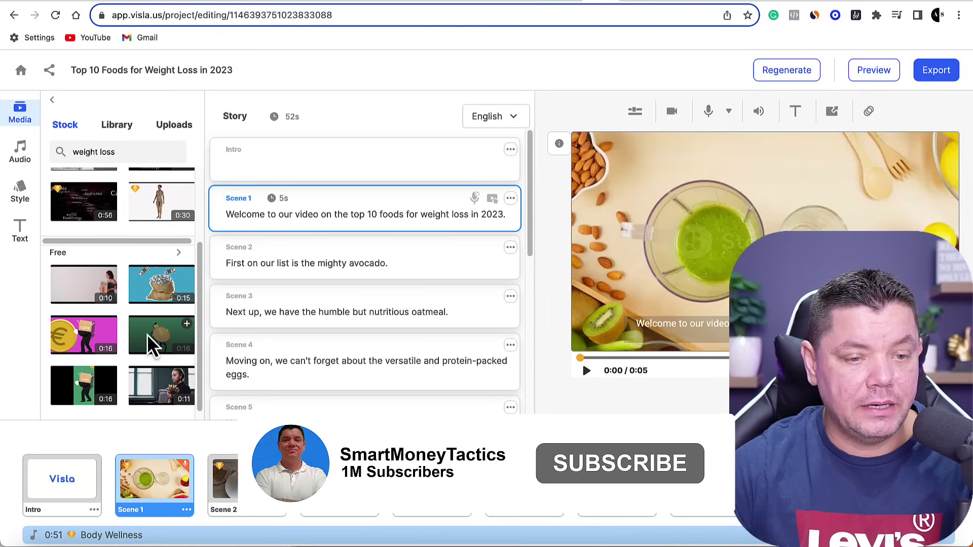
Replace Scene 1 with a free weight-loss clip starting around 0:02 and play it back.
left_click(108, 274)
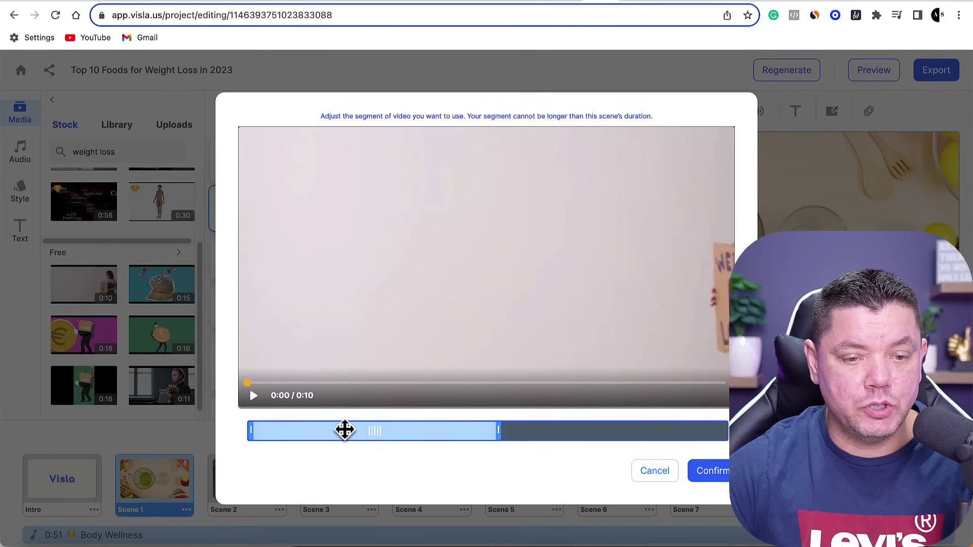
left_click_drag(344, 430, 447, 430)
left_click(714, 472)
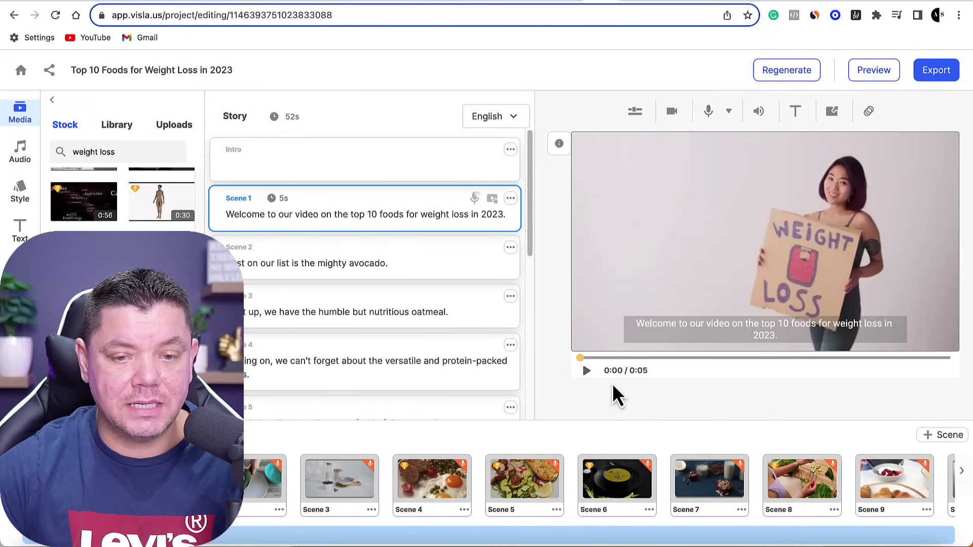
left_click(586, 372)
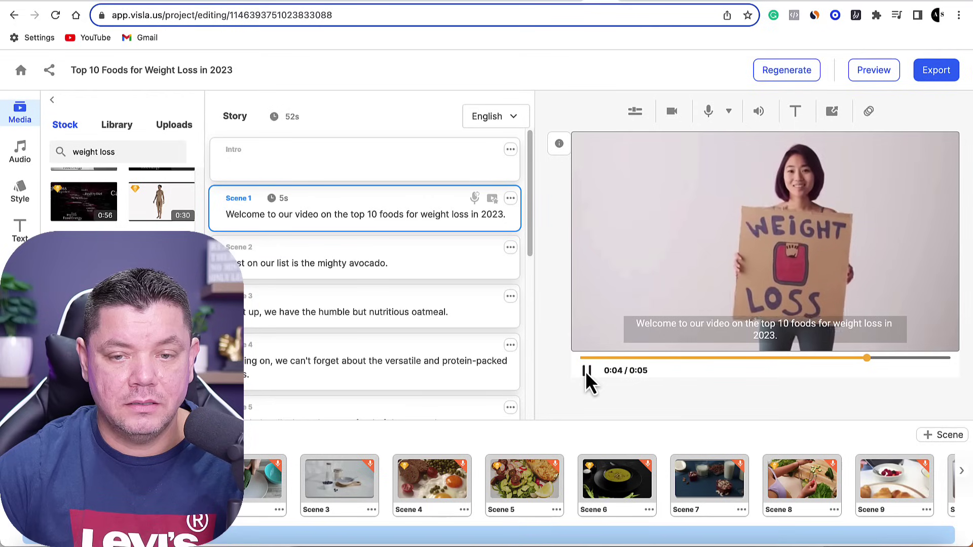
left_click(250, 502)
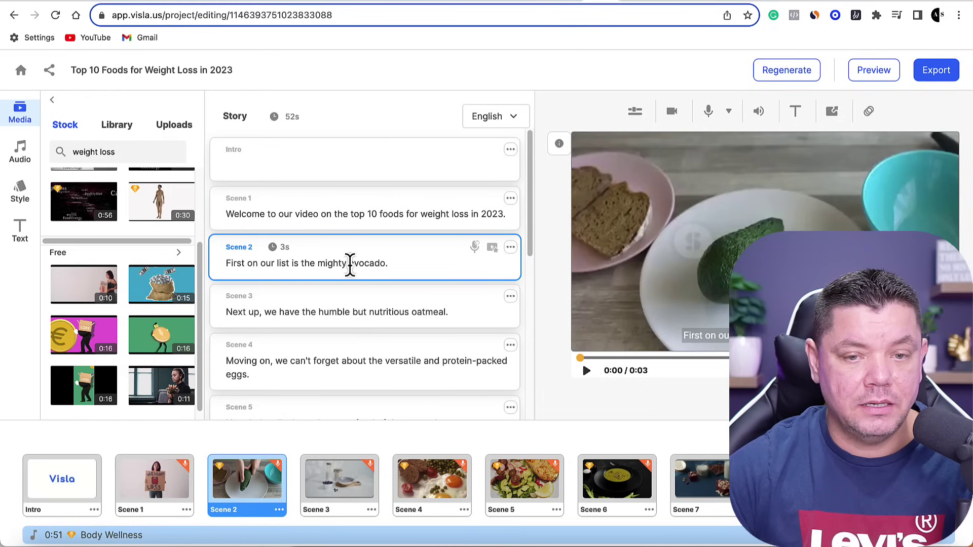
Search stock footage for 'avocado' using the word from Scene 2's script.
left_click_drag(360, 264, 384, 269)
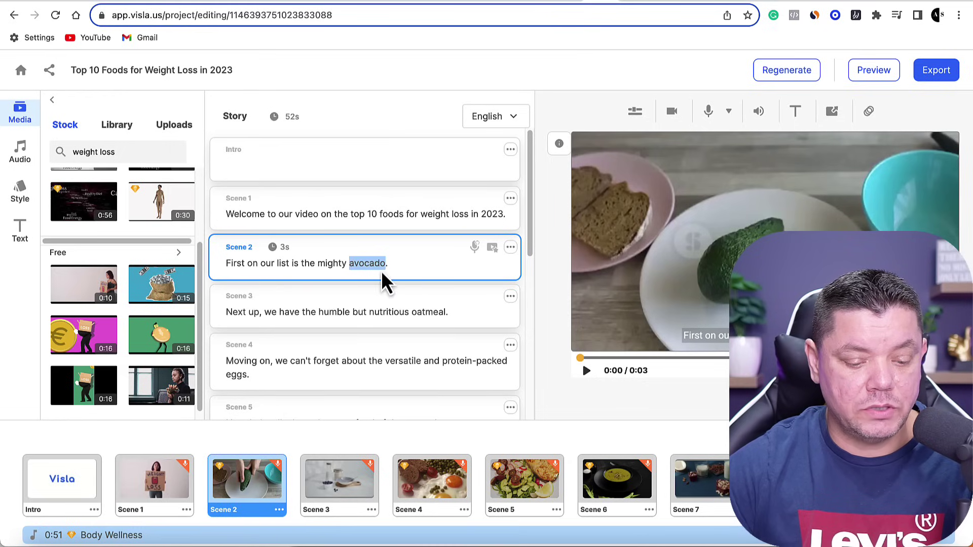
double_click(119, 152)
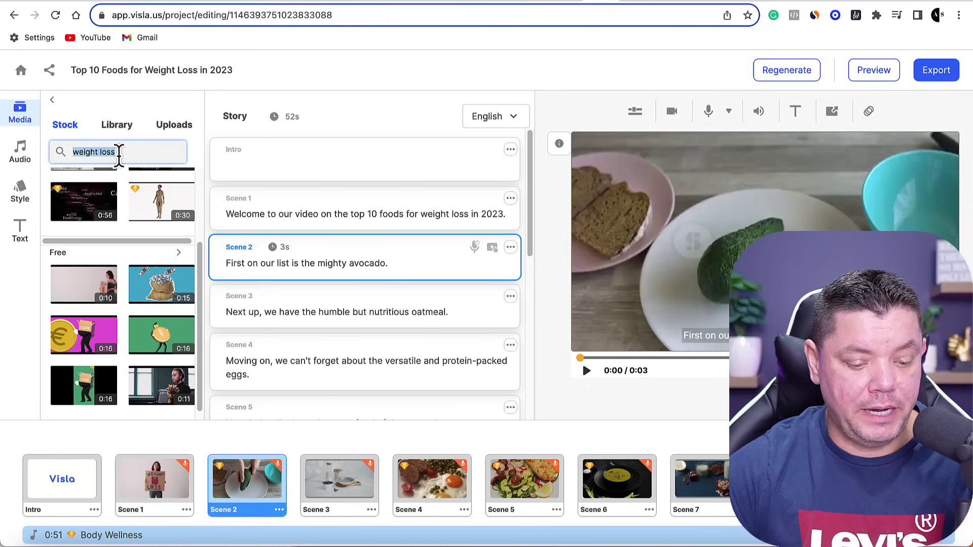
key("Return")
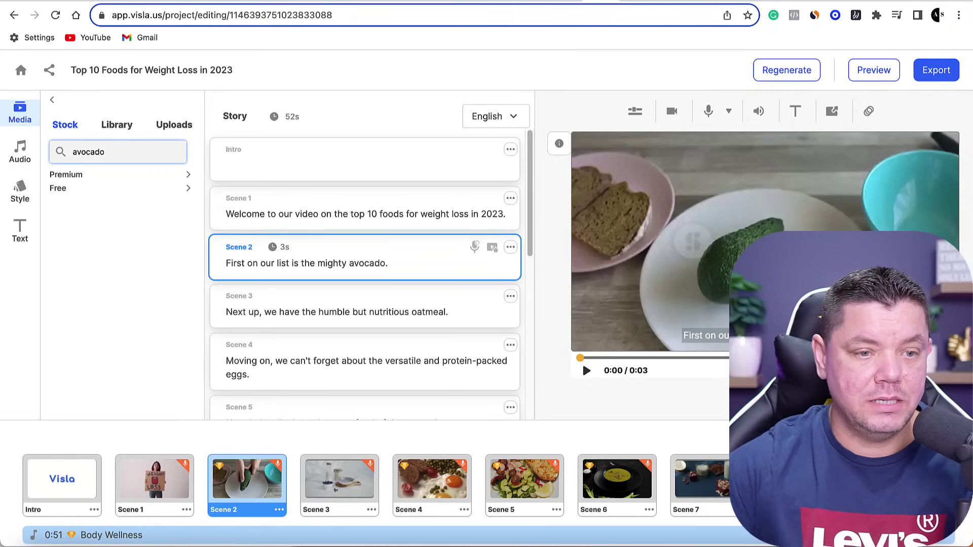
scroll(155, 312, "down", 3)
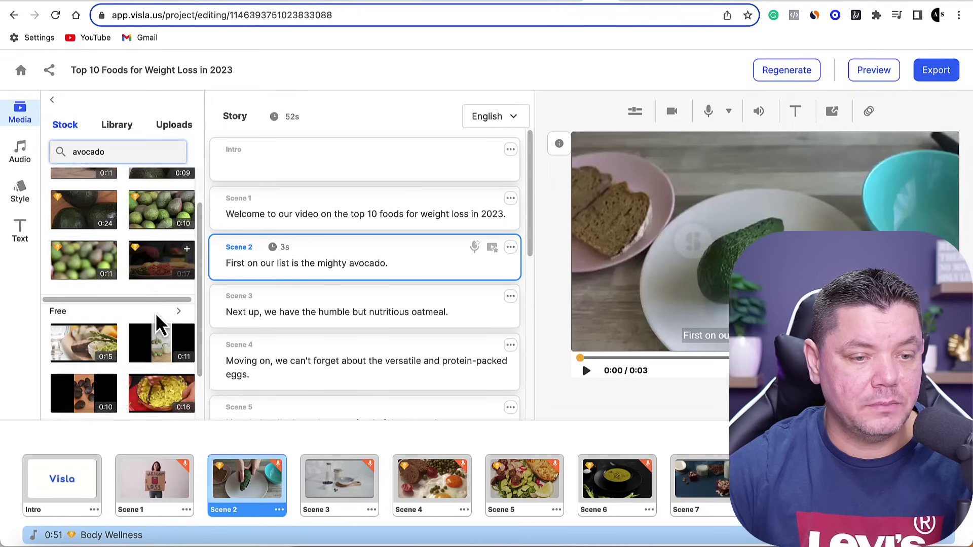
scroll(156, 361, "down", 1)
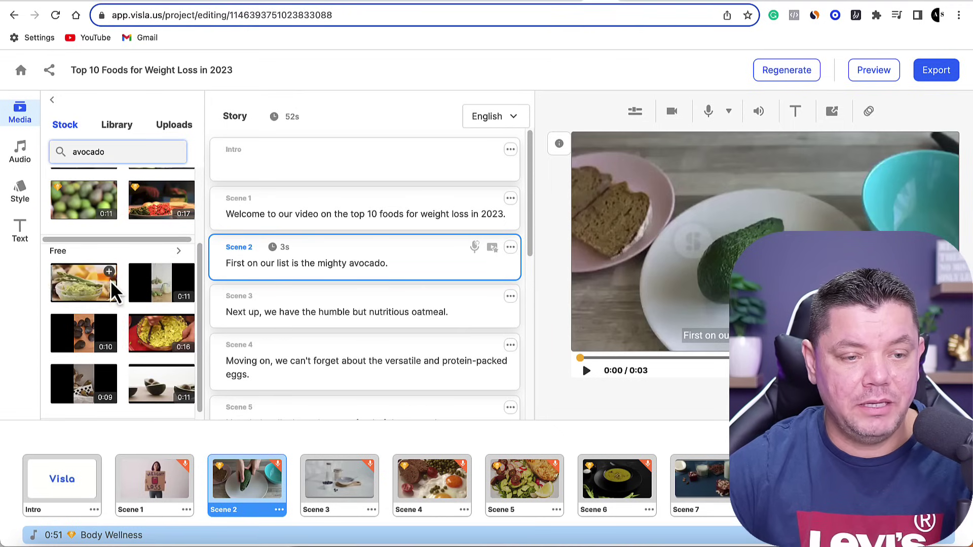
Use a free avocado clip for Scene 2, trimmed to start later, and confirm it.
left_click(110, 272)
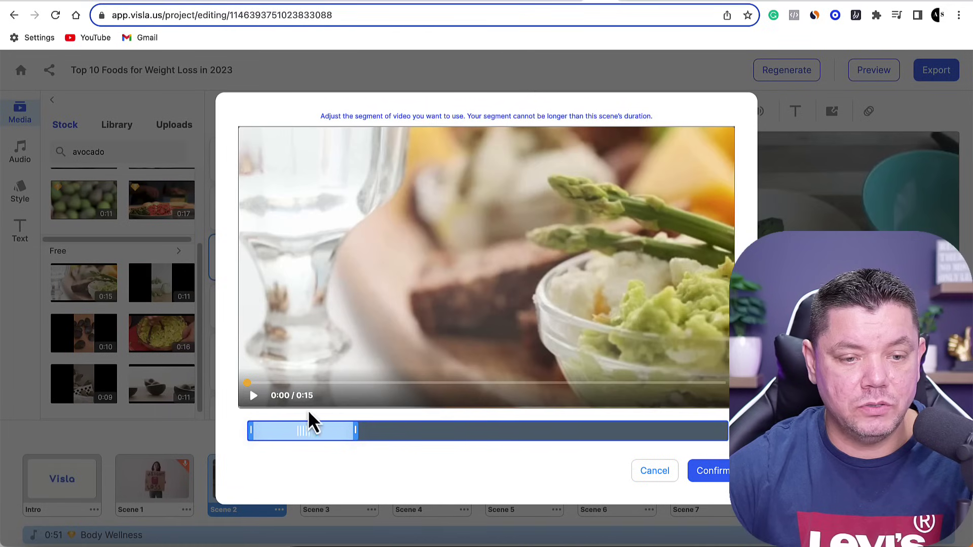
left_click_drag(321, 434, 461, 428)
left_click(707, 473)
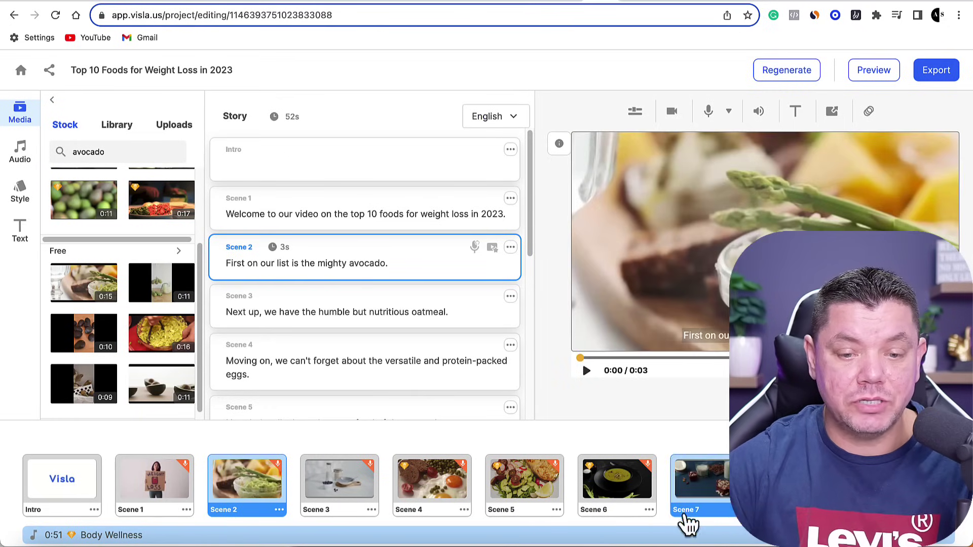
left_click(20, 155)
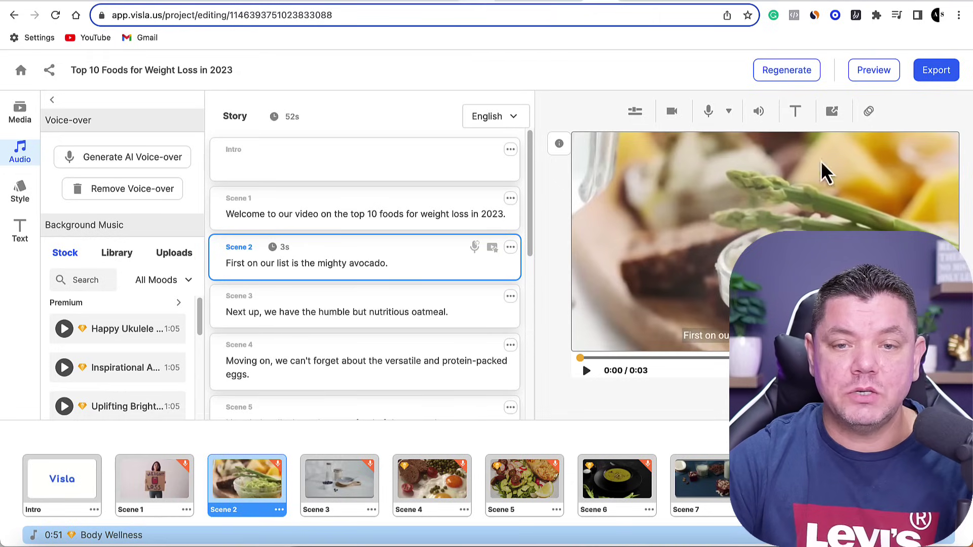
Export the project, prompting the Premium Stock upgrade-or-regenerate warning.
left_click(936, 71)
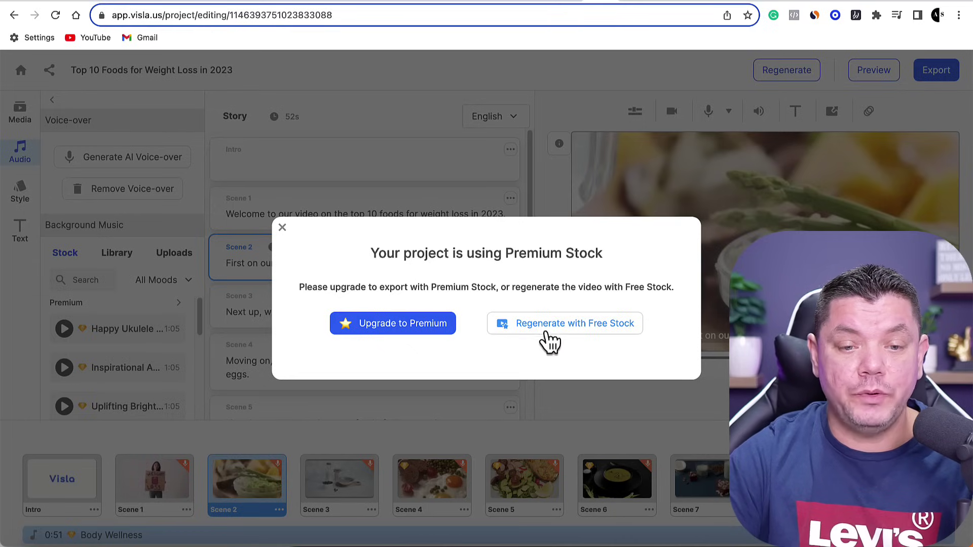
Regenerate the video with free stock only, then export the regenerated copy.
left_click(598, 328)
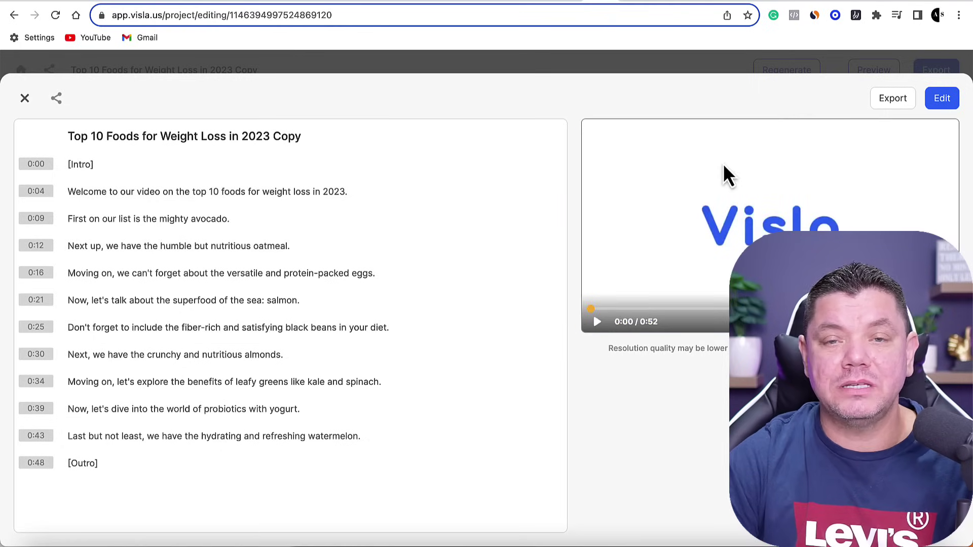
left_click(939, 101)
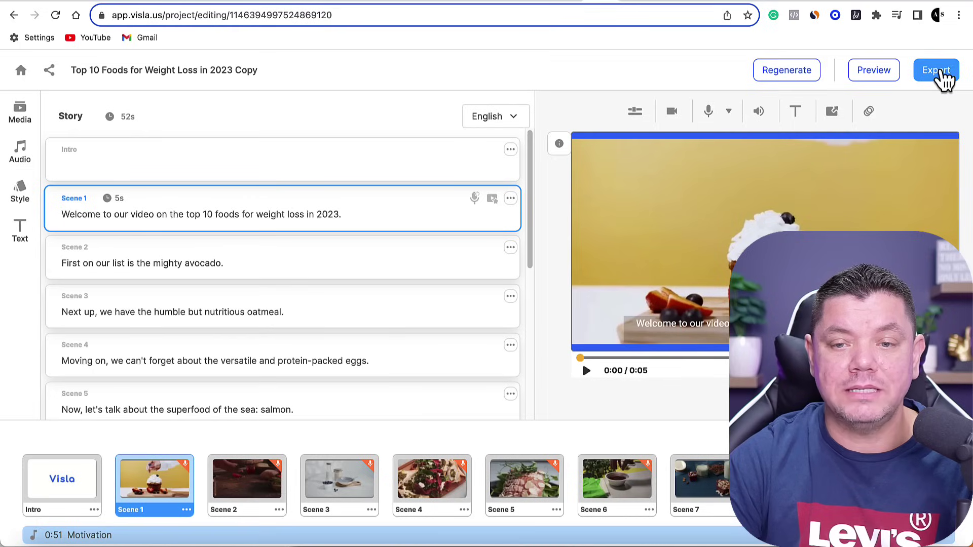
left_click(926, 81)
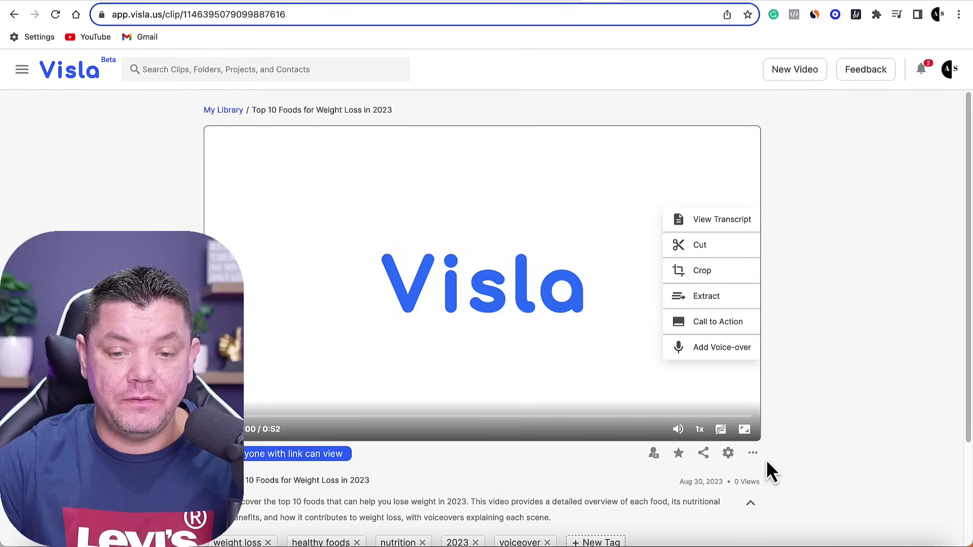
Download the video as 'Top 10 Foods for Weight Loss in 2023.mp4' and confirm it finished.
left_click(753, 453)
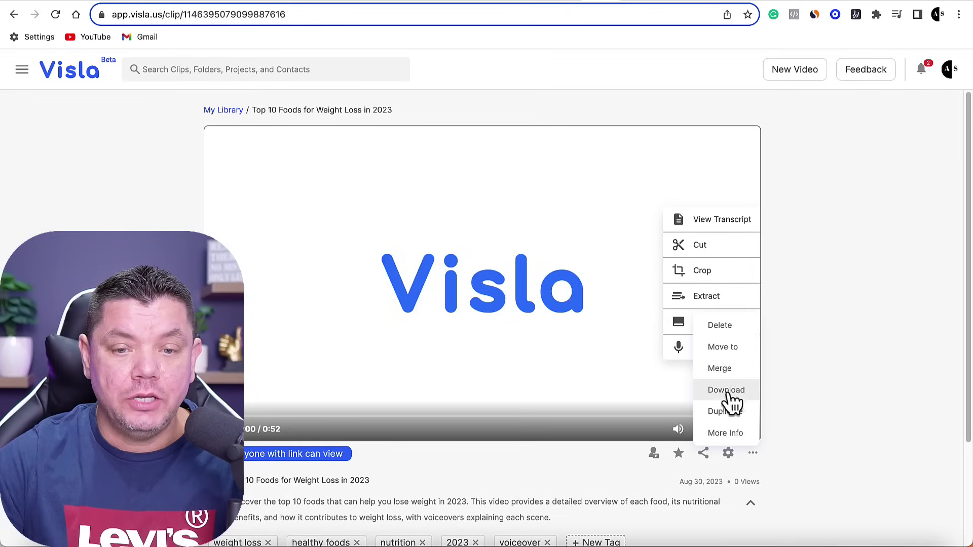
left_click(730, 393)
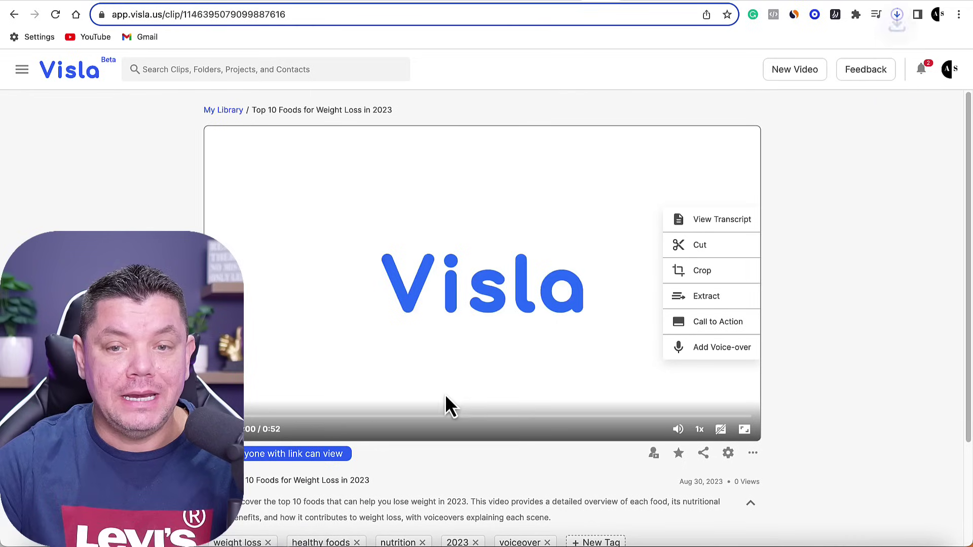
left_click(900, 18)
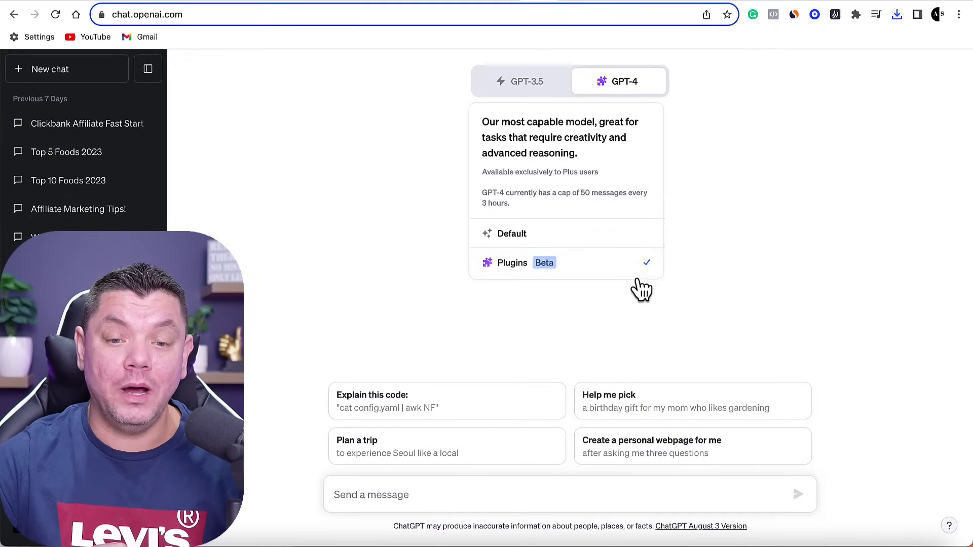
Confirm the Canva plugin is enabled in GPT-4, then browse Canva's vertical Instagram reel templates.
left_click(582, 122)
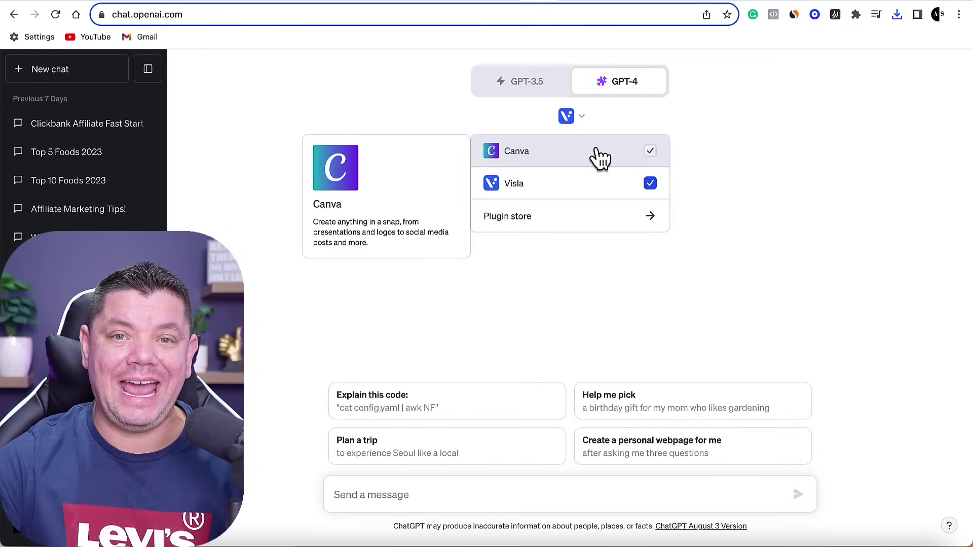
left_click(804, 161)
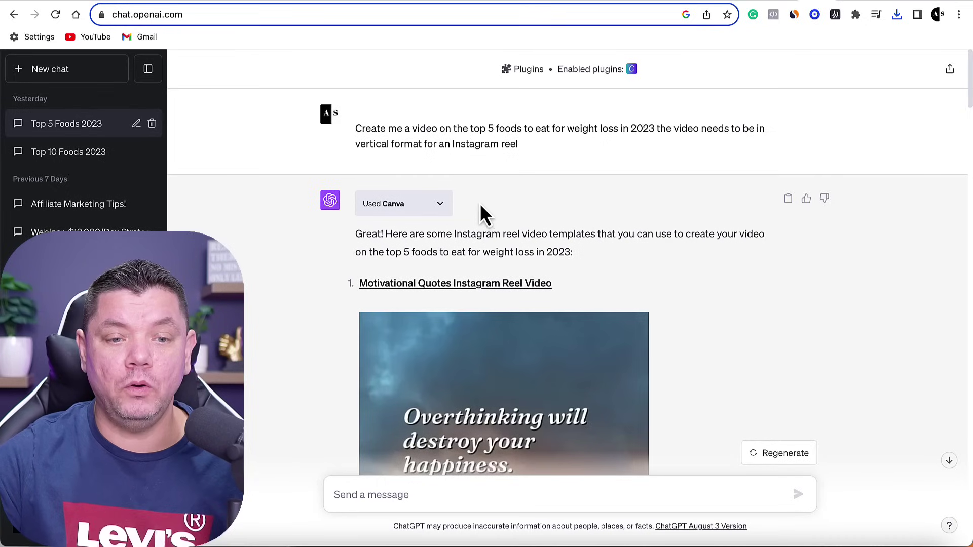
scroll(489, 248, "down", 8)
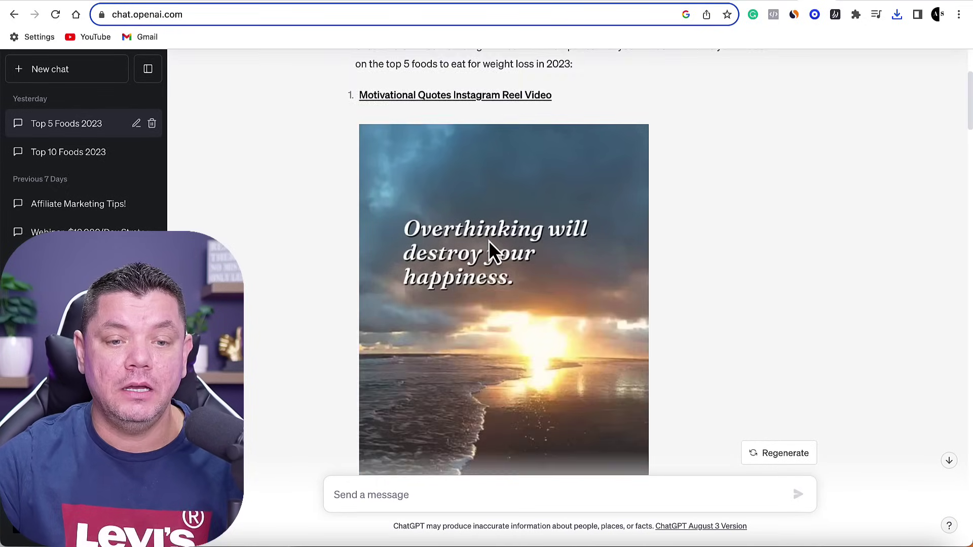
scroll(492, 250, "up", 5)
scroll(498, 246, "down", 3)
scroll(537, 252, "down", 15)
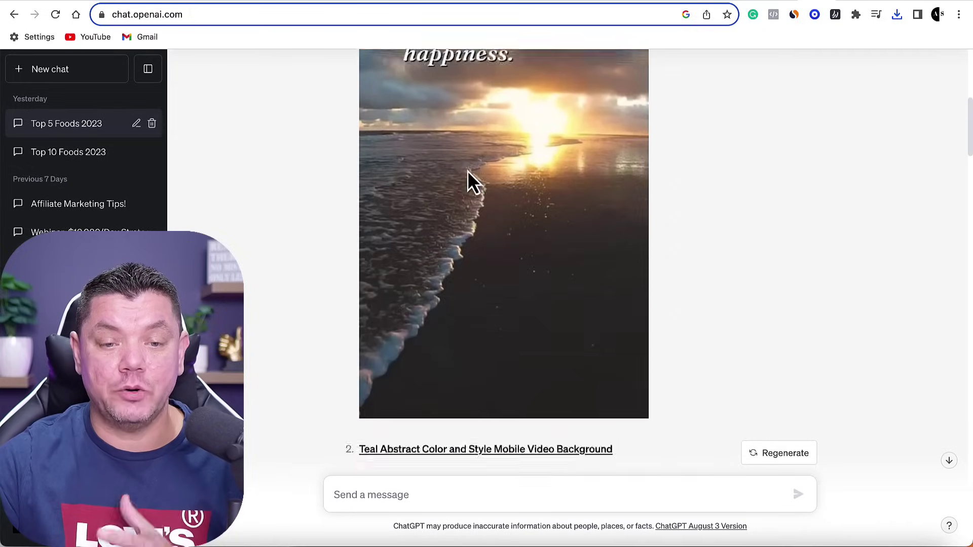
scroll(504, 212, "up", 4)
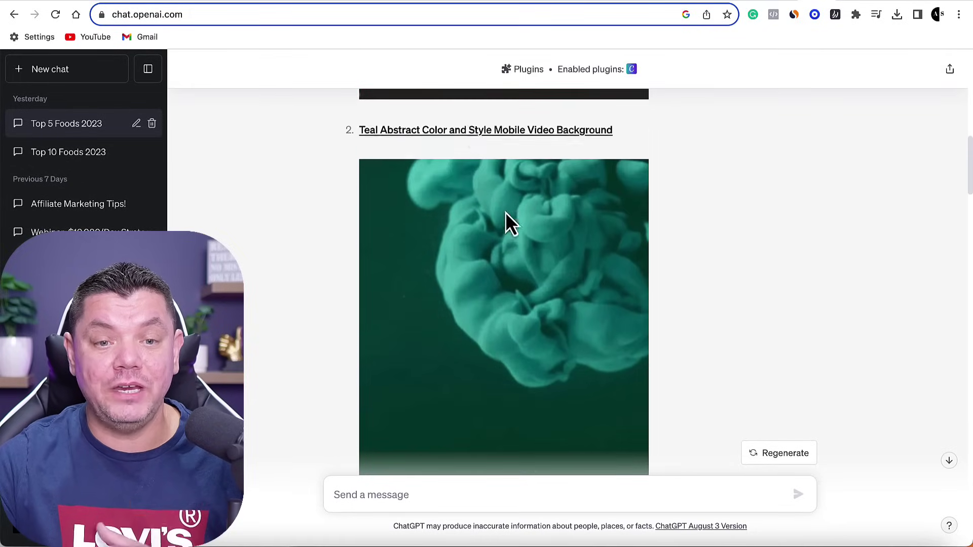
Switch to the Canva tab showing the Dark Motivational Quote Mobile Video design.
left_click(881, 3)
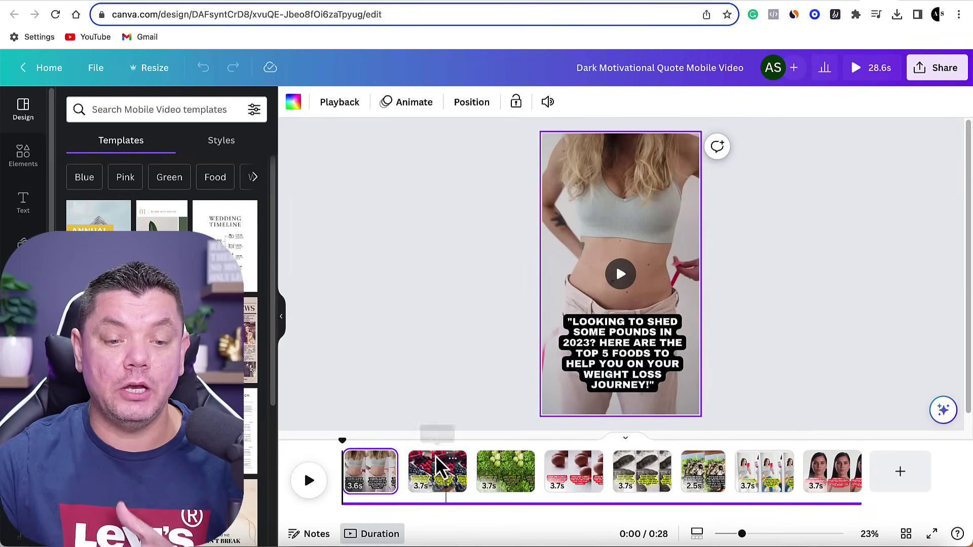